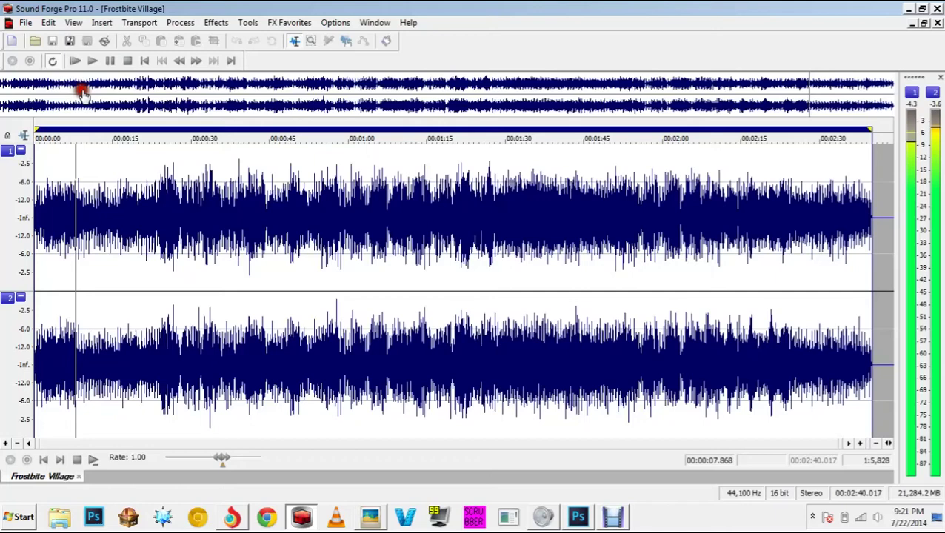
Stop the Frostbite Village playback in Sound Forge and bring the Photoshop skyline document forward.
{"action": "left_click", "coordinate": [74, 62]}
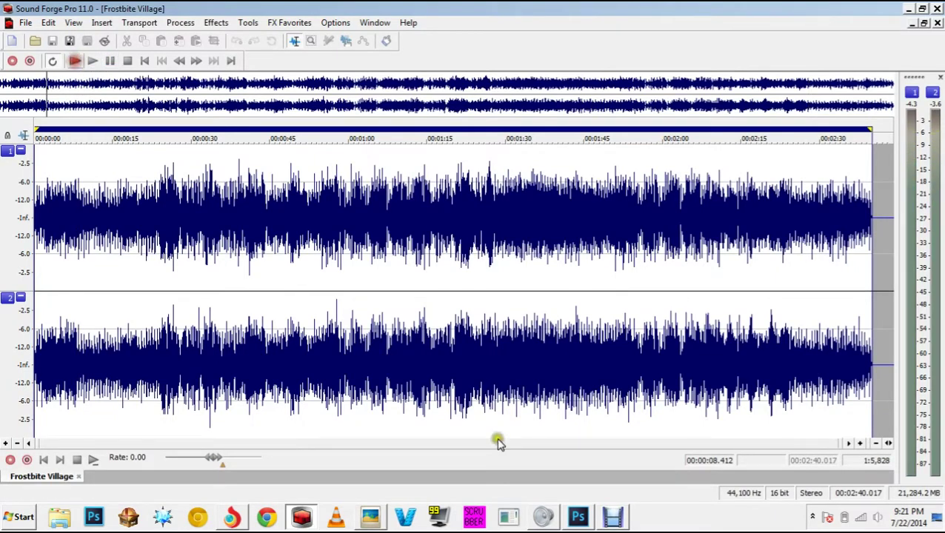
{"action": "left_click", "coordinate": [579, 519]}
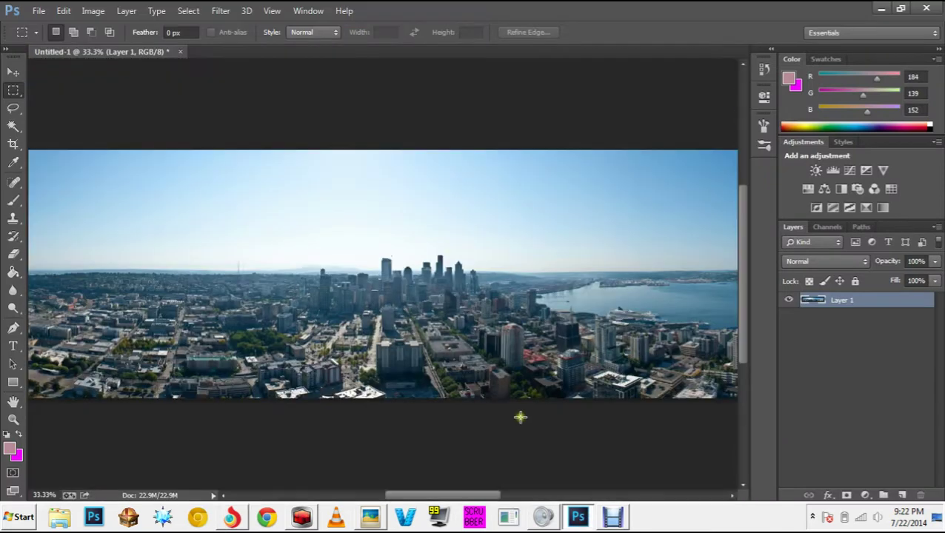
{"action": "left_click", "coordinate": [612, 517]}
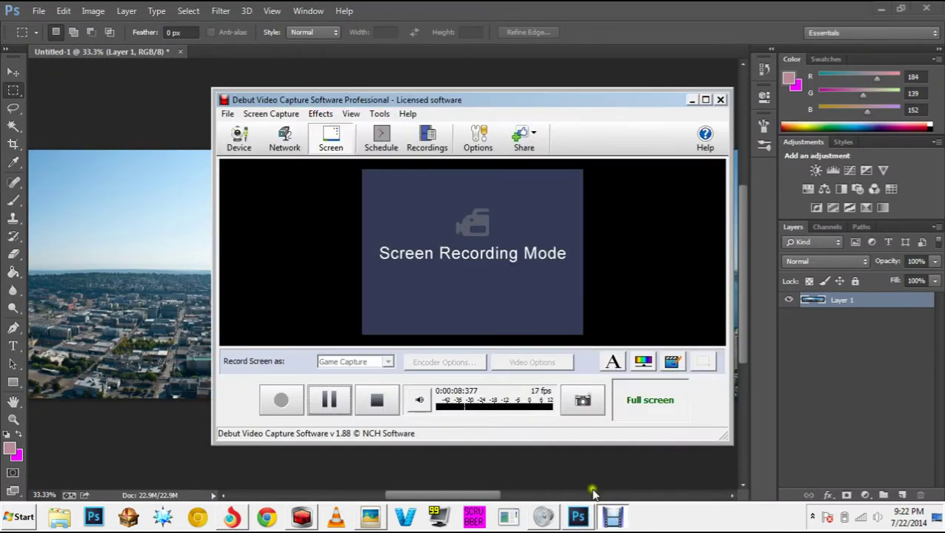
{"action": "left_click", "coordinate": [555, 472]}
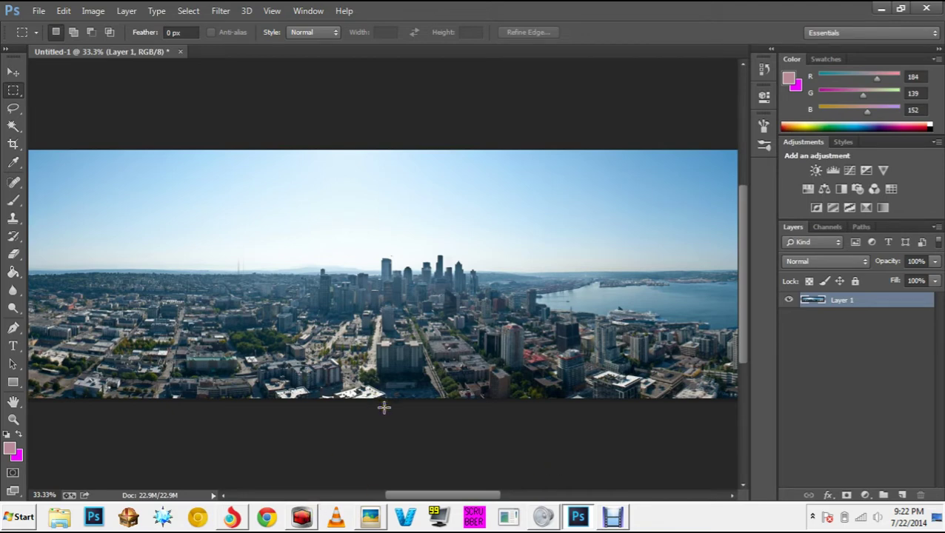
Add a Hue/Saturation adjustment layer in Divide mode above the skyline.
{"action": "left_click", "coordinate": [126, 10]}
{"action": "mouse_move", "coordinate": [198, 142]}
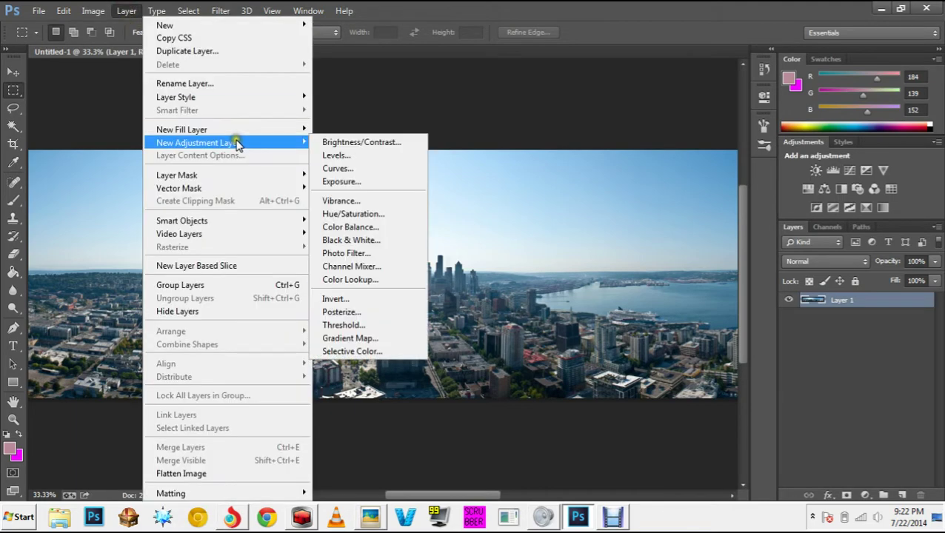
{"action": "left_click", "coordinate": [358, 214]}
{"action": "left_click", "coordinate": [406, 213]}
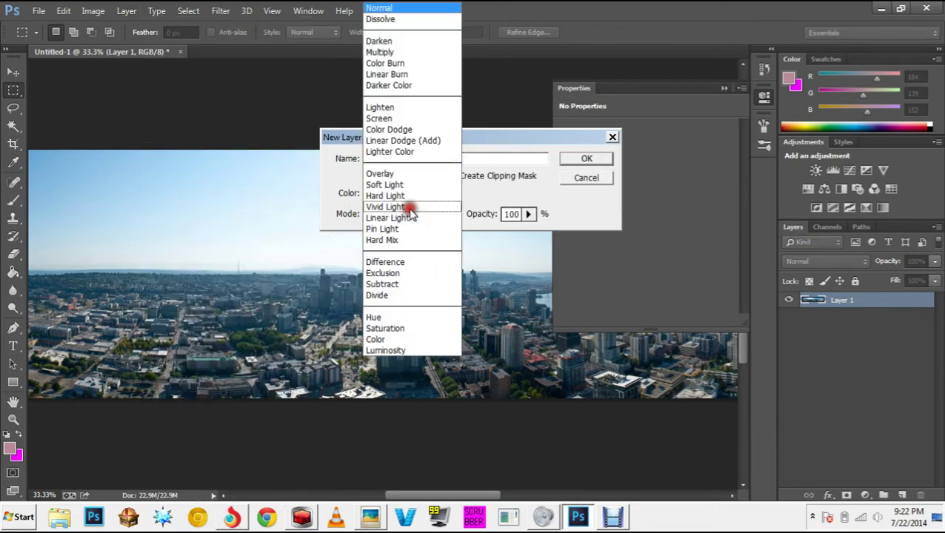
{"action": "left_click", "coordinate": [400, 294]}
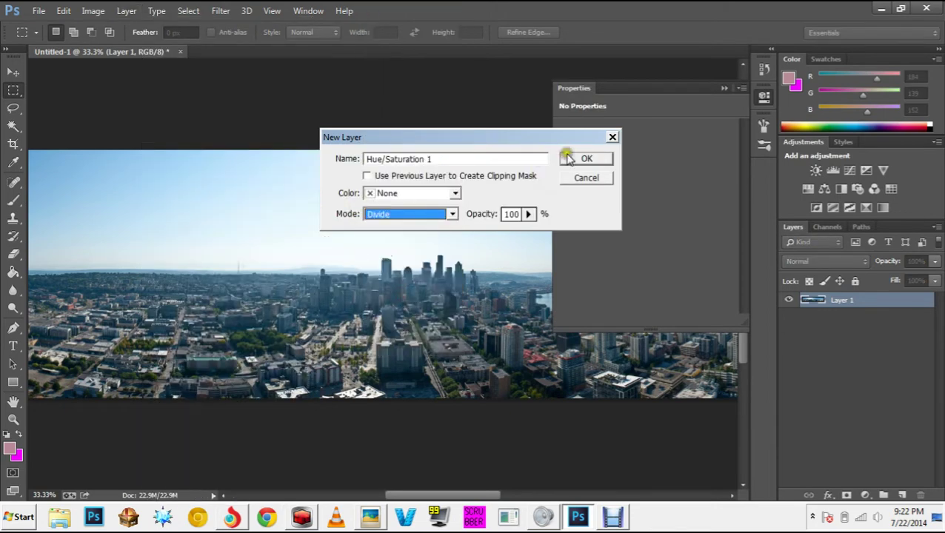
{"action": "left_click", "coordinate": [580, 161]}
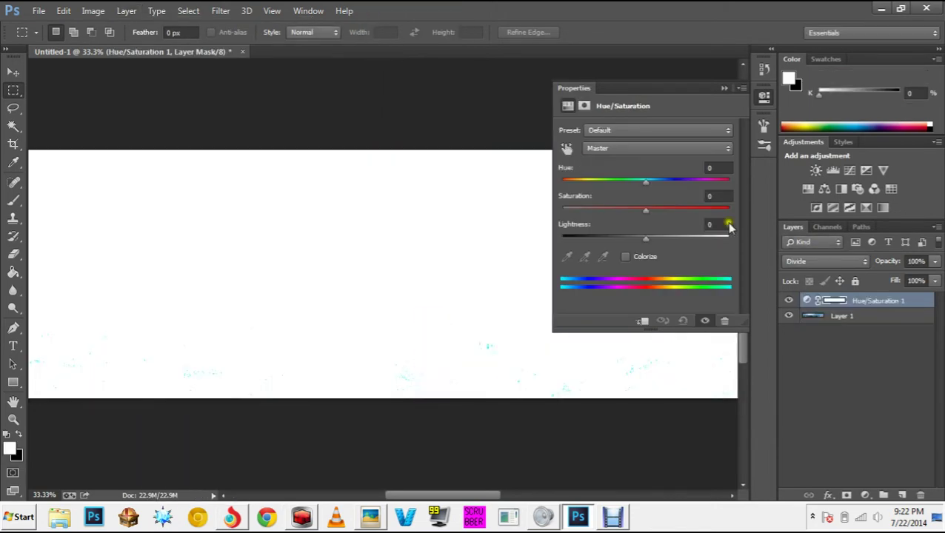
Set the adjustment's Lightness to +11.
{"action": "left_click_drag", "start_coordinate": [647, 238], "coordinate": [657, 240]}
{"action": "left_click", "coordinate": [666, 241]}
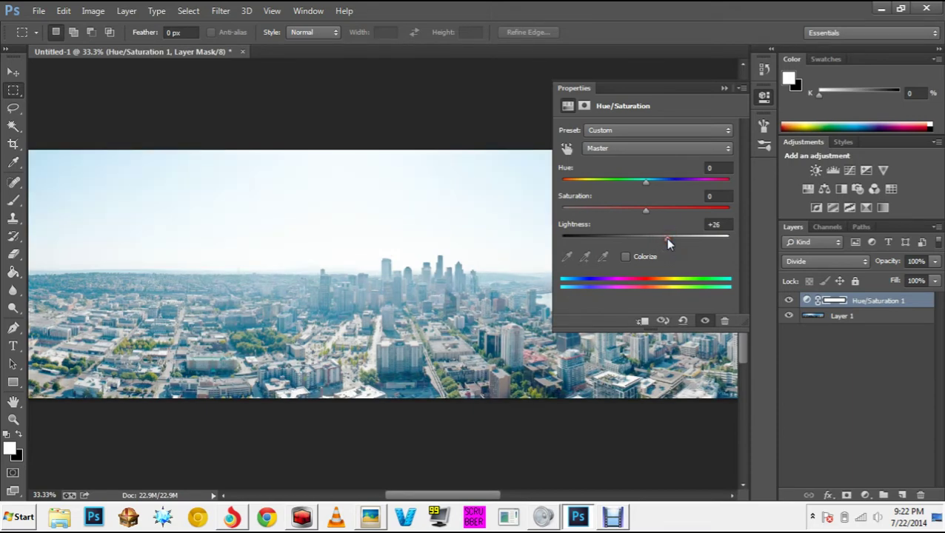
{"action": "left_click_drag", "start_coordinate": [667, 239], "coordinate": [655, 238]}
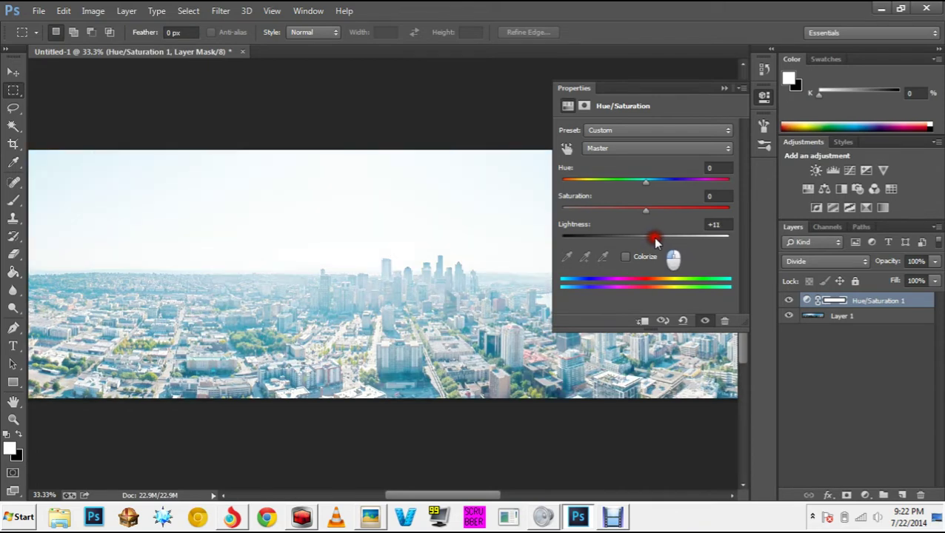
{"action": "left_click", "coordinate": [808, 301]}
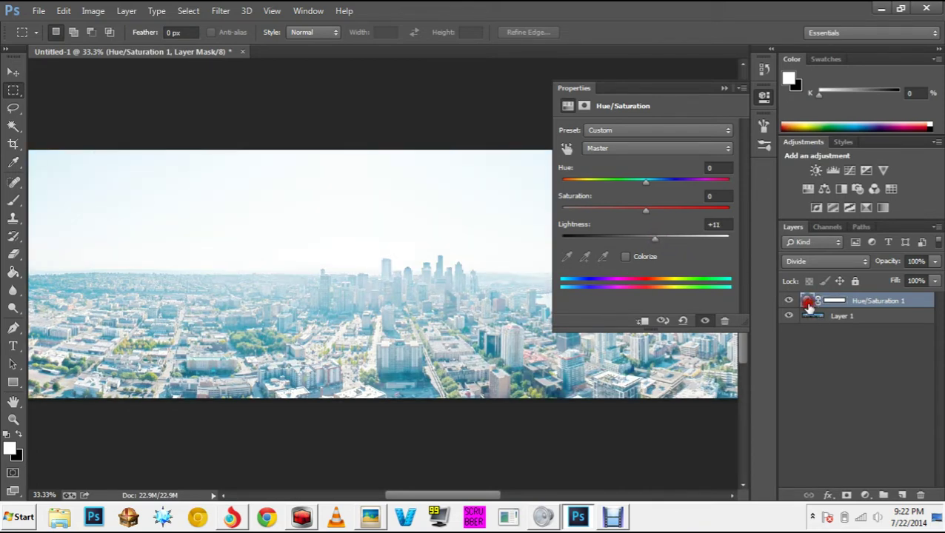
Turn on a red Color Overlay in Color Burn mode via the layer's Blending Options.
{"action": "right_click", "coordinate": [808, 304]}
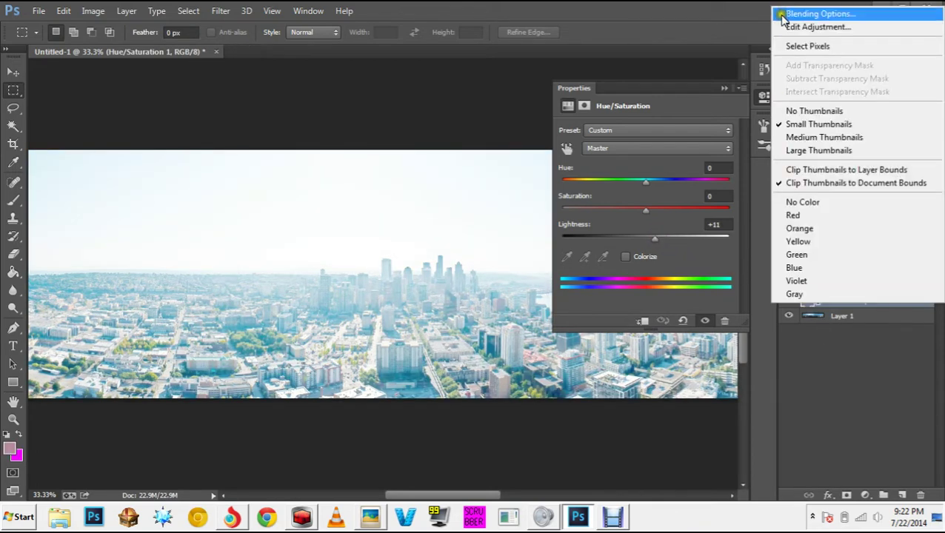
{"action": "left_click", "coordinate": [815, 14]}
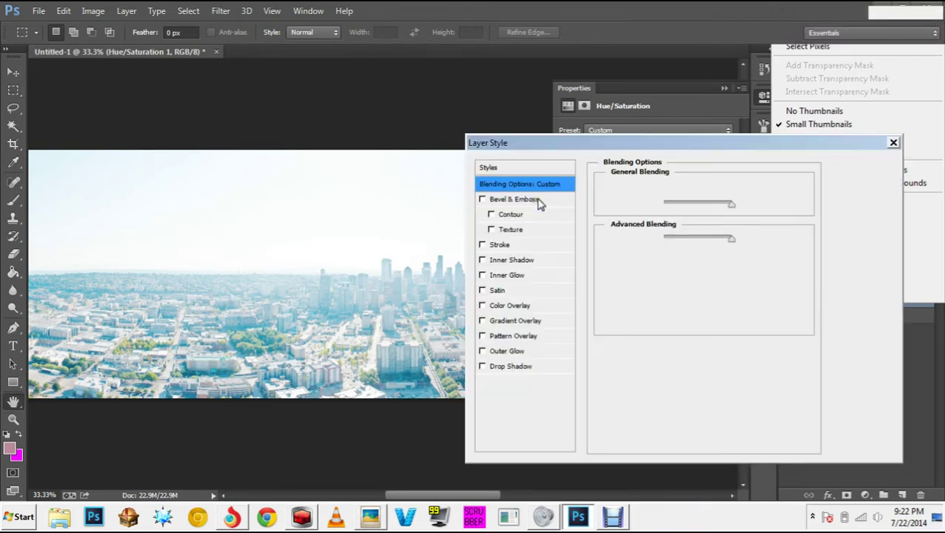
{"action": "left_click", "coordinate": [483, 306]}
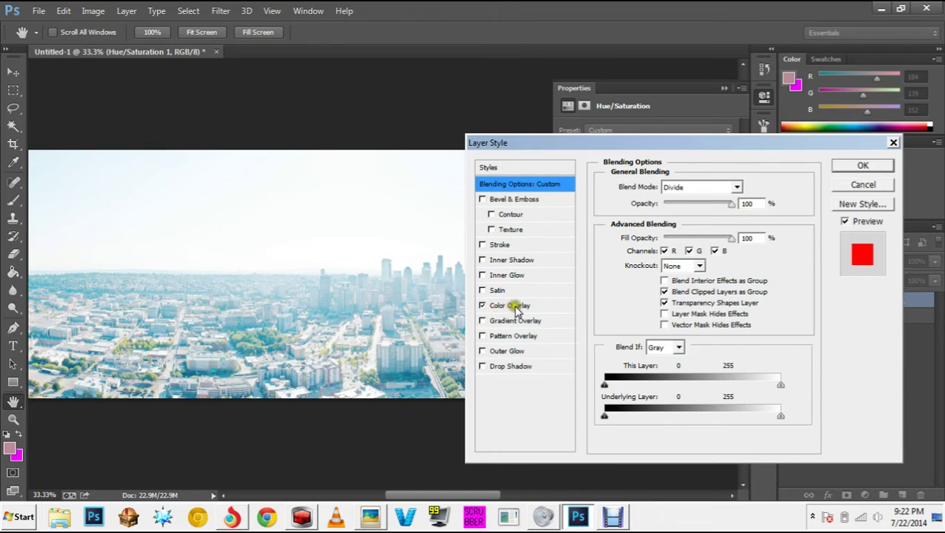
{"action": "left_click", "coordinate": [517, 306]}
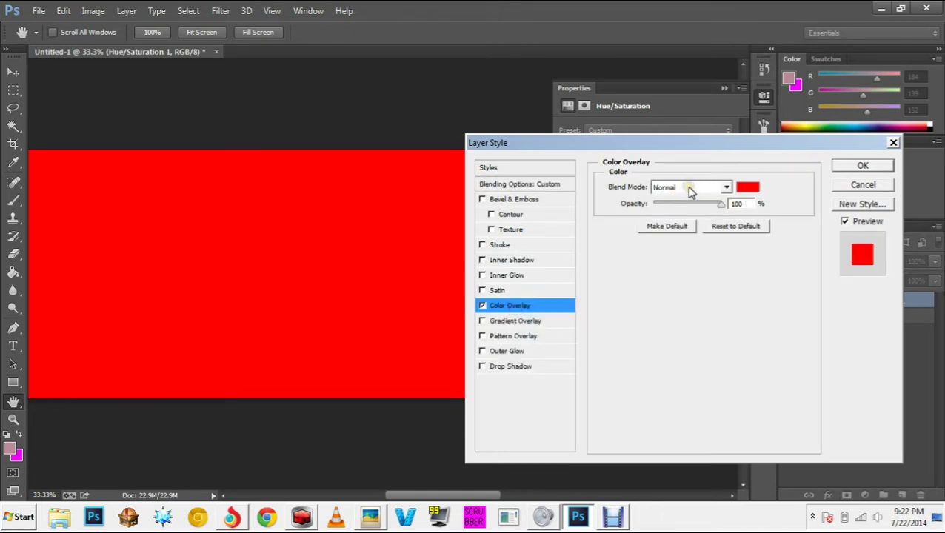
{"action": "left_click", "coordinate": [689, 189]}
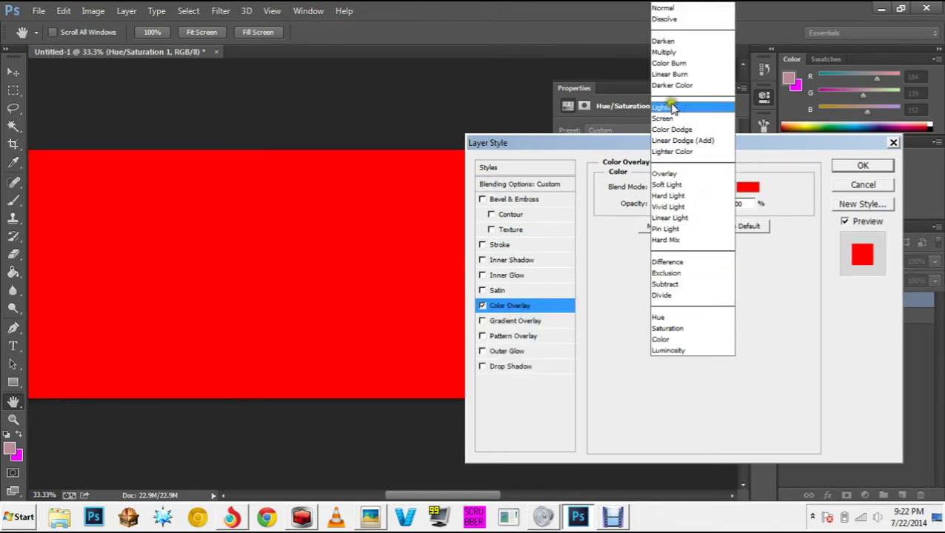
{"action": "left_click", "coordinate": [667, 65]}
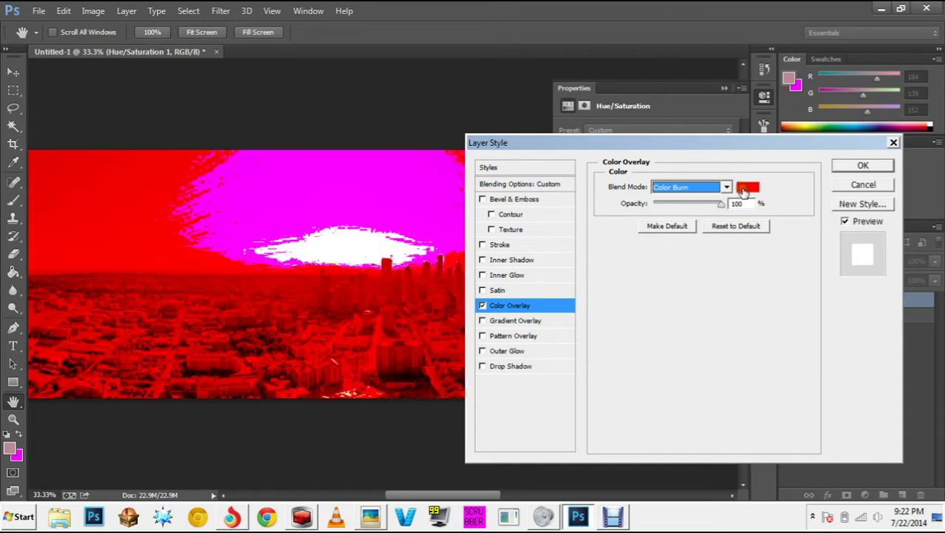
{"action": "left_click", "coordinate": [747, 188]}
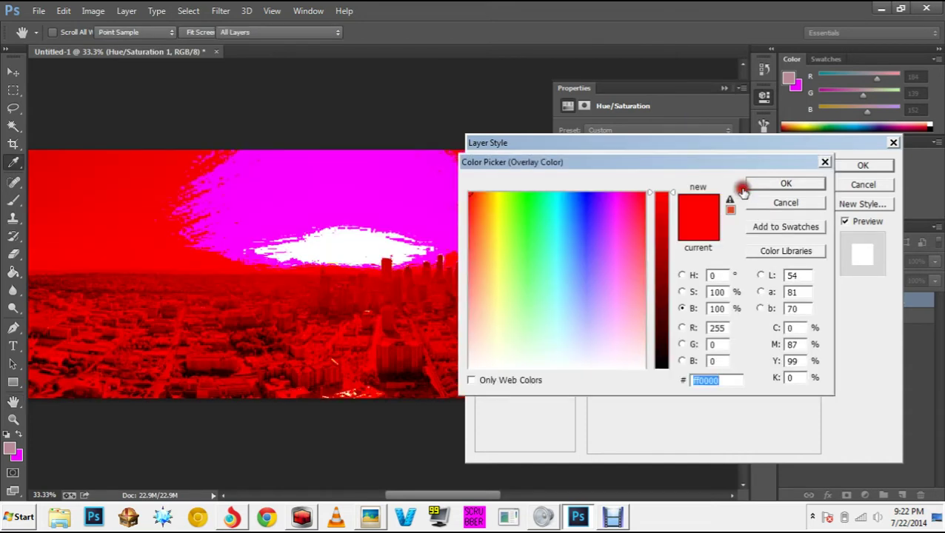
Make the overlay colour neutral grey 797979 with saturation 0 and brightness 47%.
{"action": "left_click", "coordinate": [683, 293]}
{"action": "mouse_move", "coordinate": [667, 240]}
{"action": "left_mouse_down"}
{"action": "mouse_move", "coordinate": [663, 209]}
{"action": "mouse_move", "coordinate": [661, 416]}
{"action": "left_mouse_up"}
{"action": "left_click", "coordinate": [683, 309]}
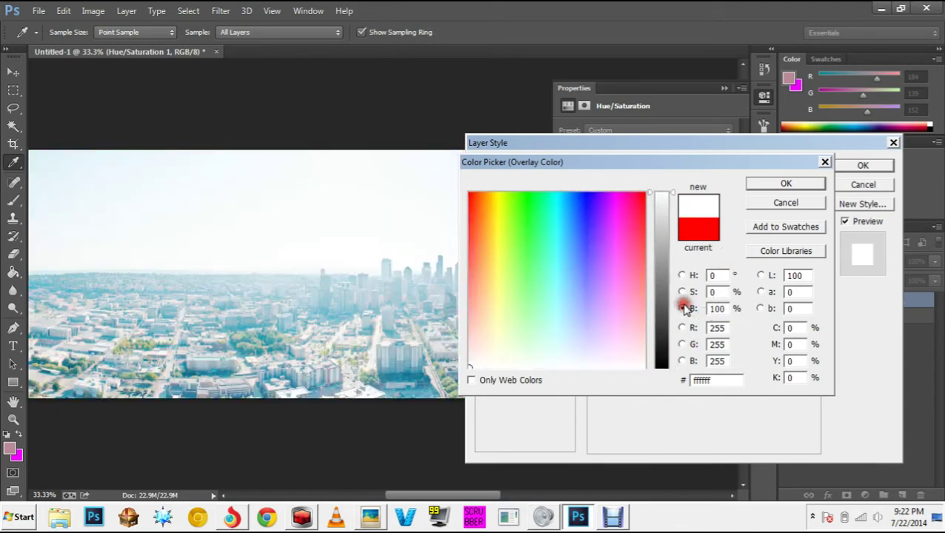
{"action": "left_click_drag", "start_coordinate": [661, 194], "coordinate": [657, 270]}
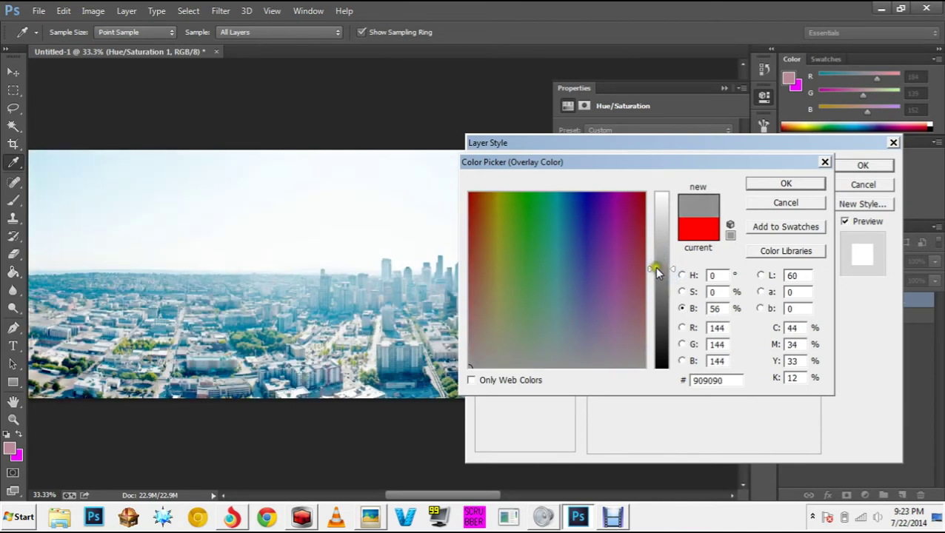
{"action": "left_click_drag", "start_coordinate": [656, 270], "coordinate": [659, 295]}
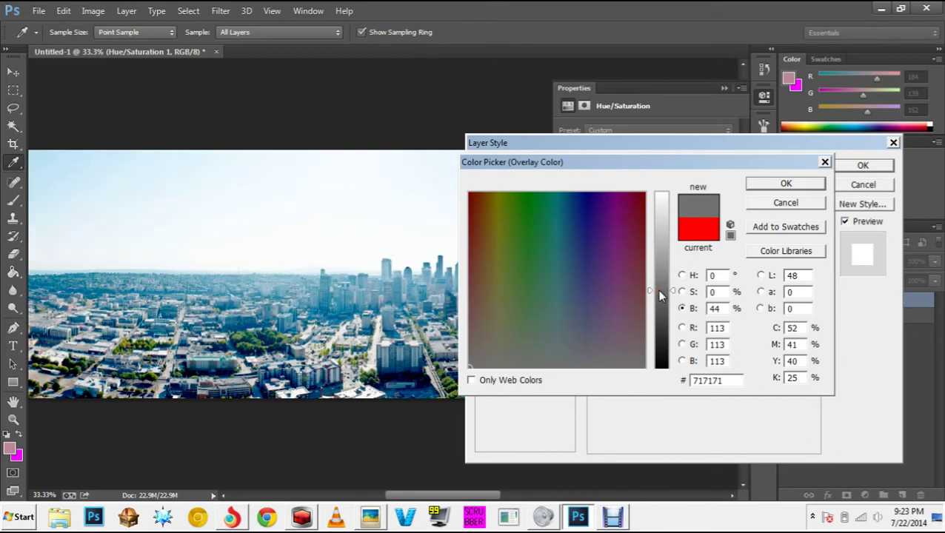
{"action": "left_click_drag", "start_coordinate": [659, 292], "coordinate": [659, 285]}
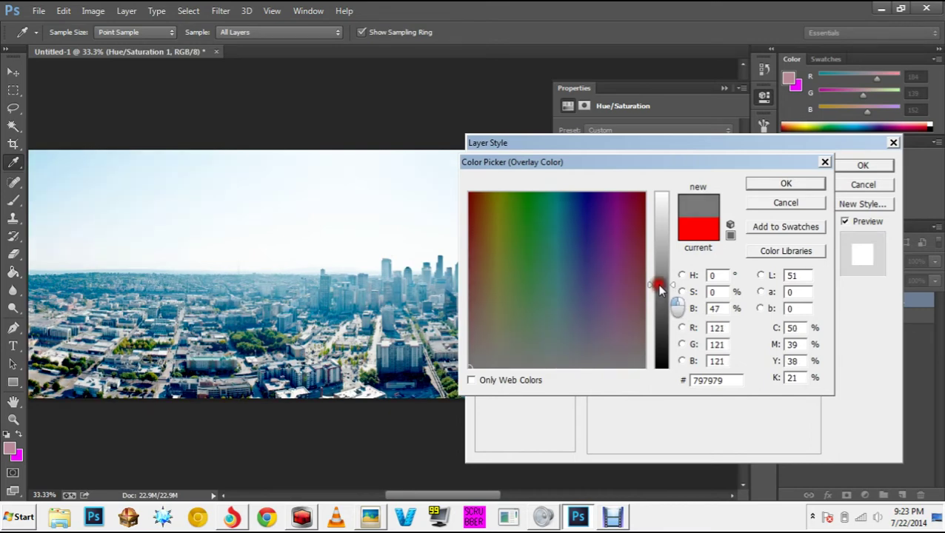
{"action": "left_click", "coordinate": [787, 185]}
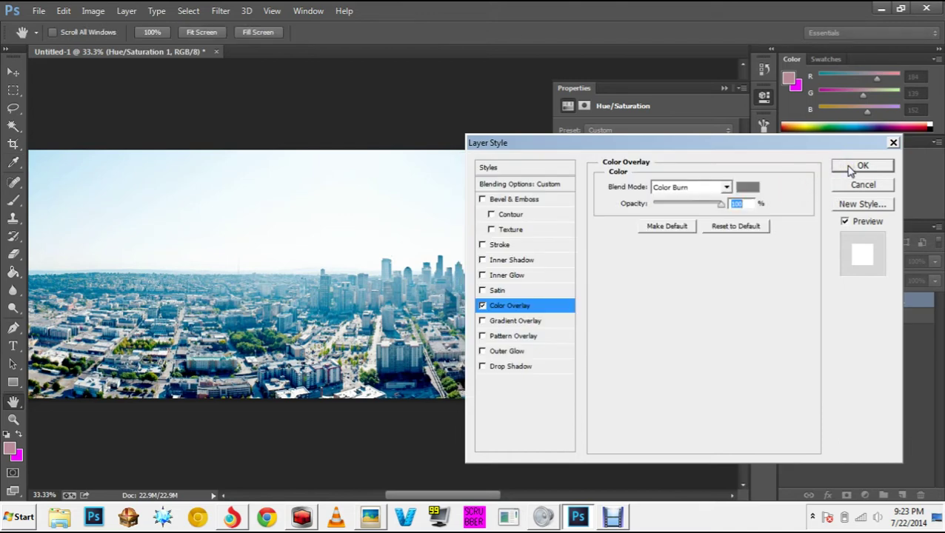
Apply the grey overlay style and raise the Hue/Saturation Lightness to +36.
{"action": "left_click", "coordinate": [859, 166]}
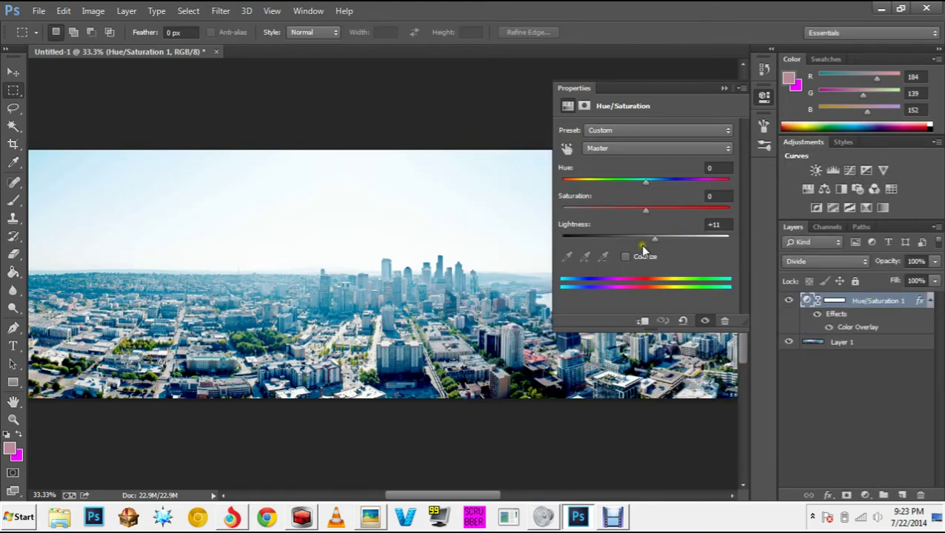
{"action": "left_click_drag", "start_coordinate": [651, 241], "coordinate": [677, 242]}
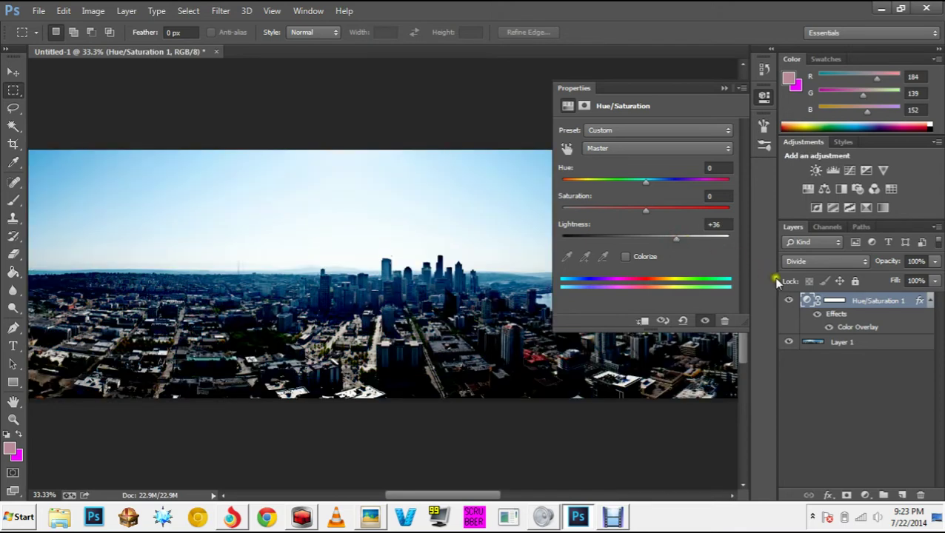
{"action": "left_click", "coordinate": [863, 328]}
{"action": "right_click", "coordinate": [863, 331]}
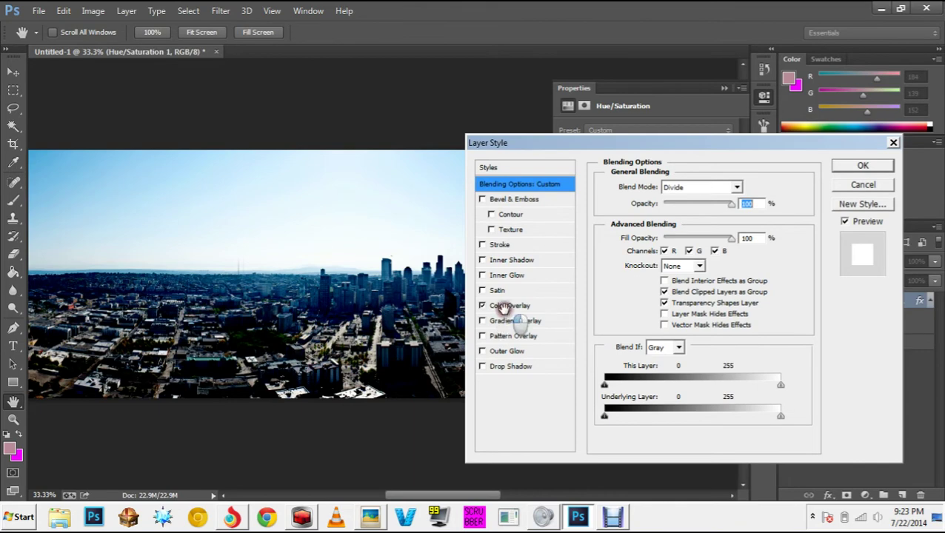
Lighten the Color Overlay colour to light grey c0c0c0.
{"action": "left_click", "coordinate": [503, 308]}
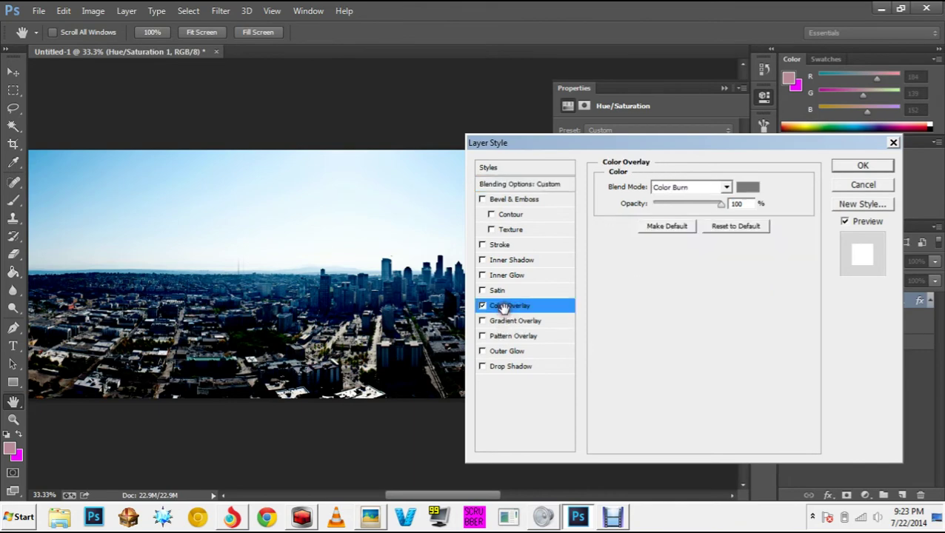
{"action": "left_click", "coordinate": [743, 188]}
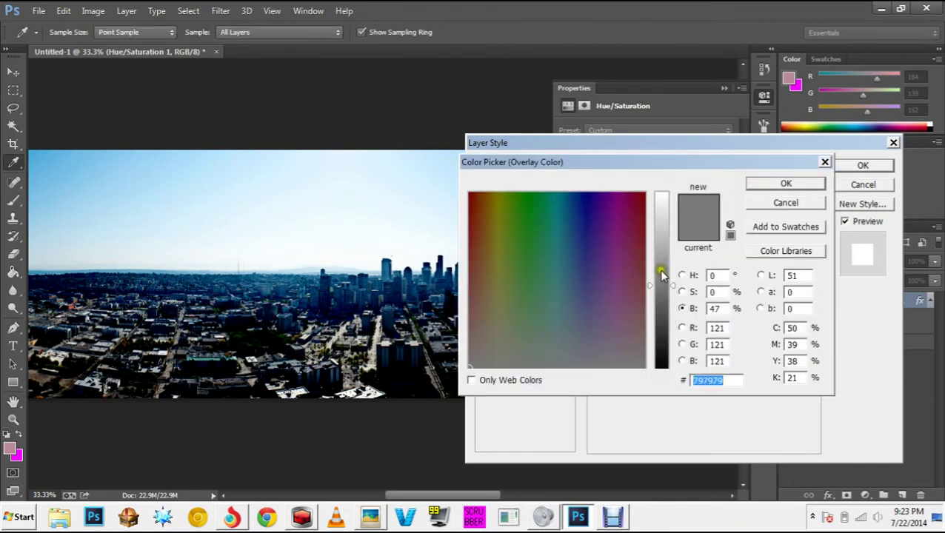
{"action": "left_click_drag", "start_coordinate": [661, 276], "coordinate": [663, 240]}
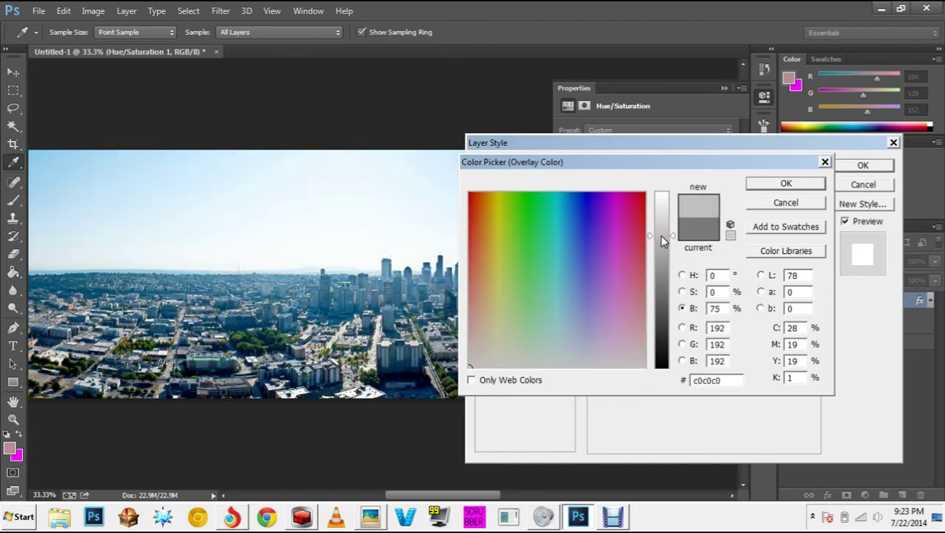
{"action": "left_click", "coordinate": [809, 183]}
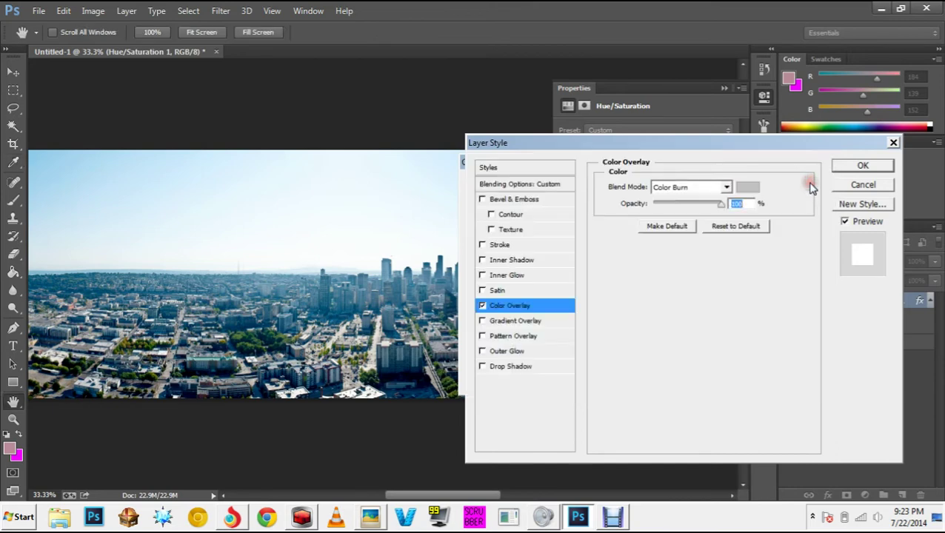
Switch the Color Overlay to Subtract mode with dark grey 414141, and enable Satin.
{"action": "left_click", "coordinate": [706, 189]}
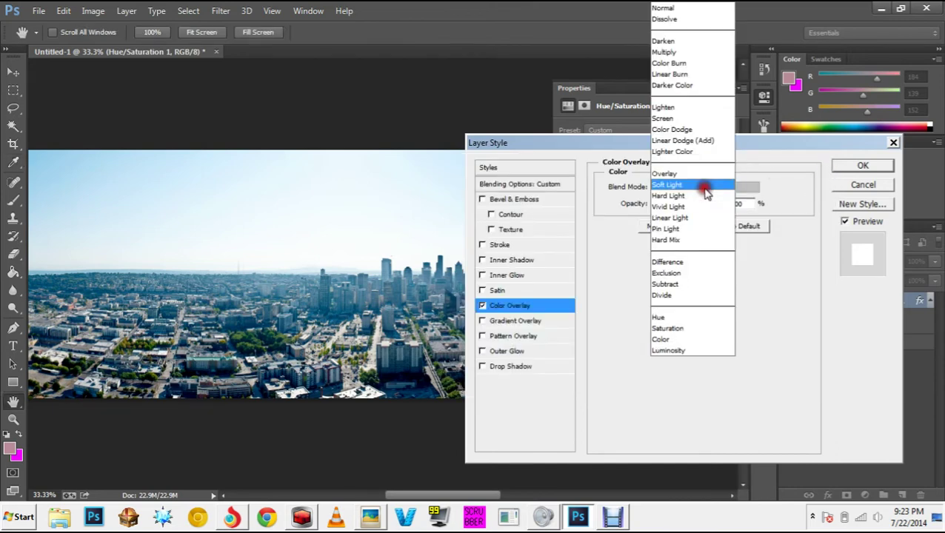
{"action": "left_click", "coordinate": [674, 281]}
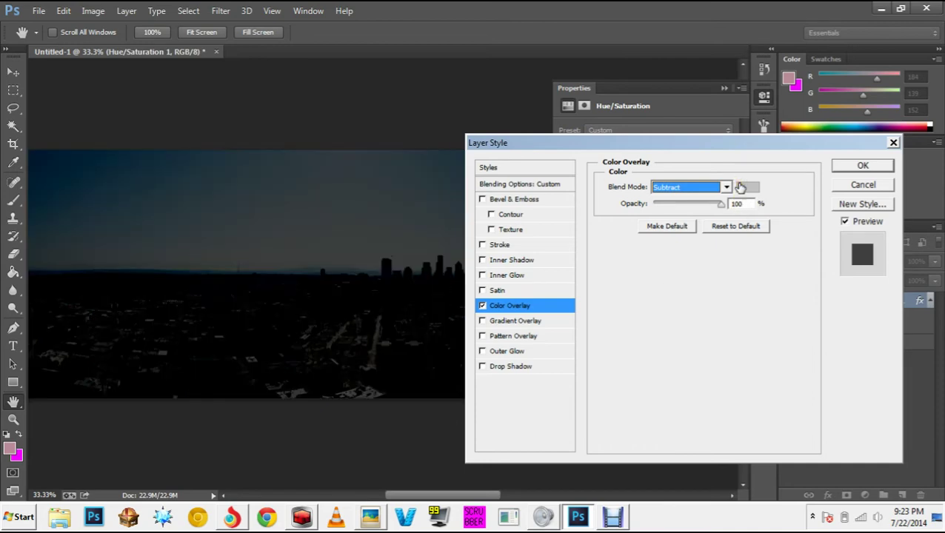
{"action": "left_click", "coordinate": [742, 187]}
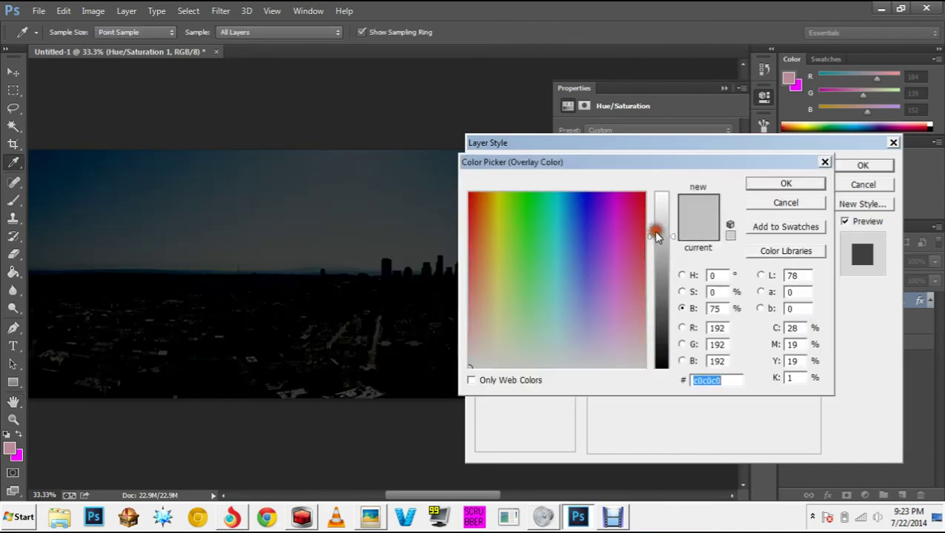
{"action": "left_click_drag", "start_coordinate": [659, 227], "coordinate": [655, 330]}
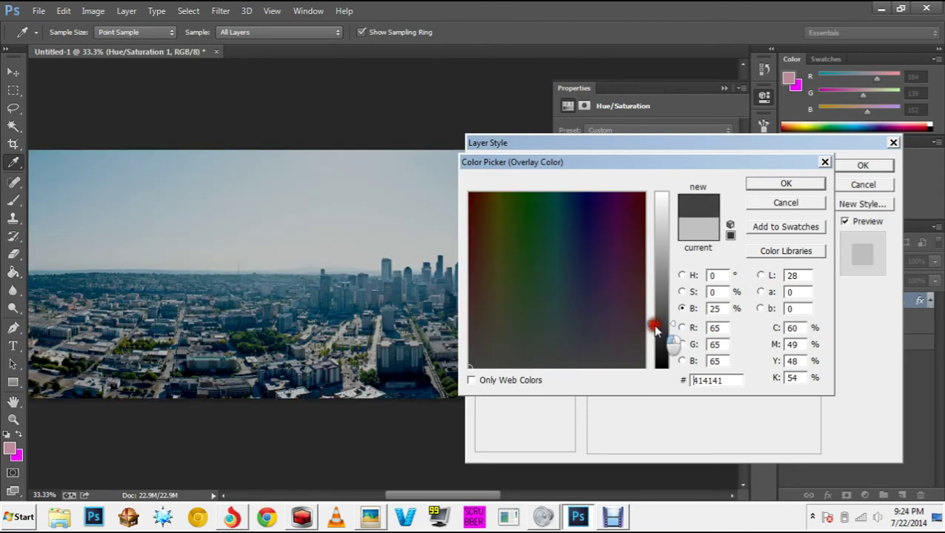
{"action": "left_click", "coordinate": [786, 184]}
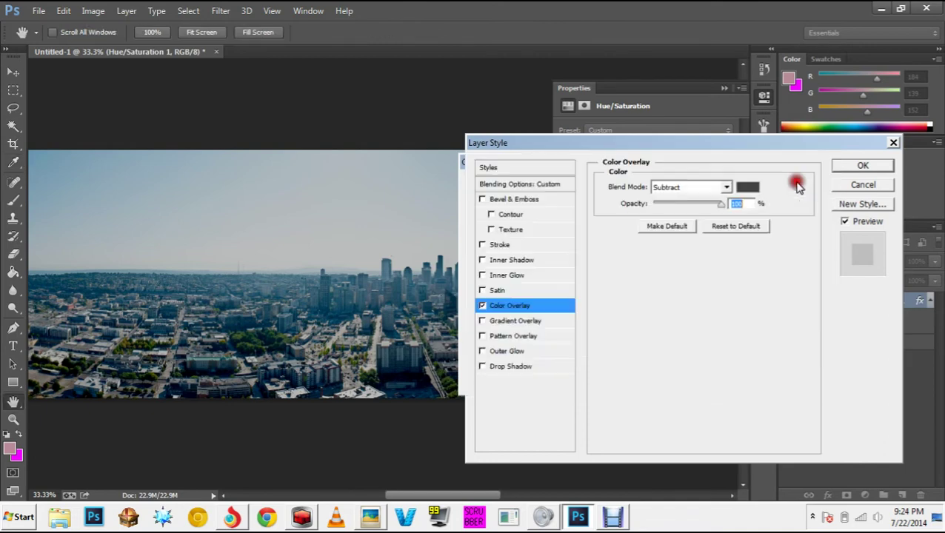
{"action": "left_click", "coordinate": [482, 291]}
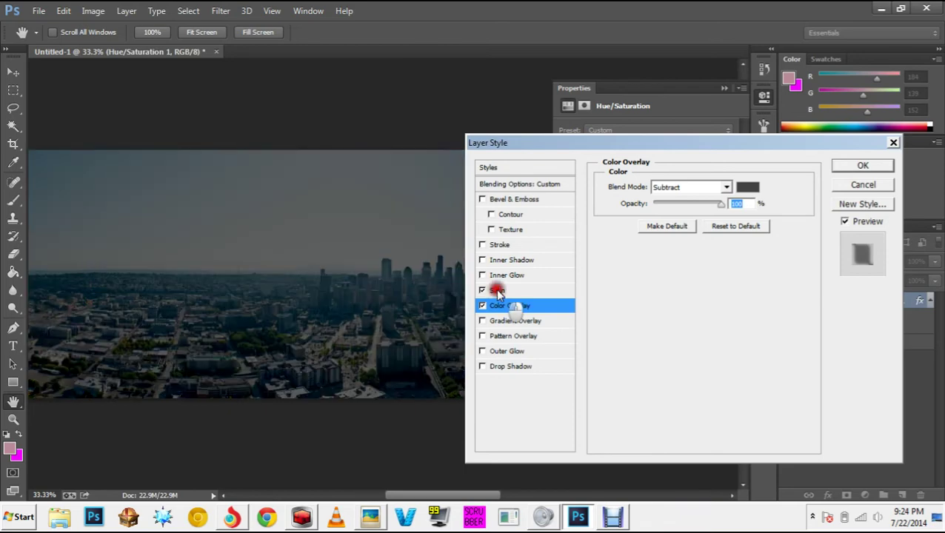
Raise the Satin opacity to 100% and set its blend mode to Divide.
{"action": "left_click", "coordinate": [497, 291]}
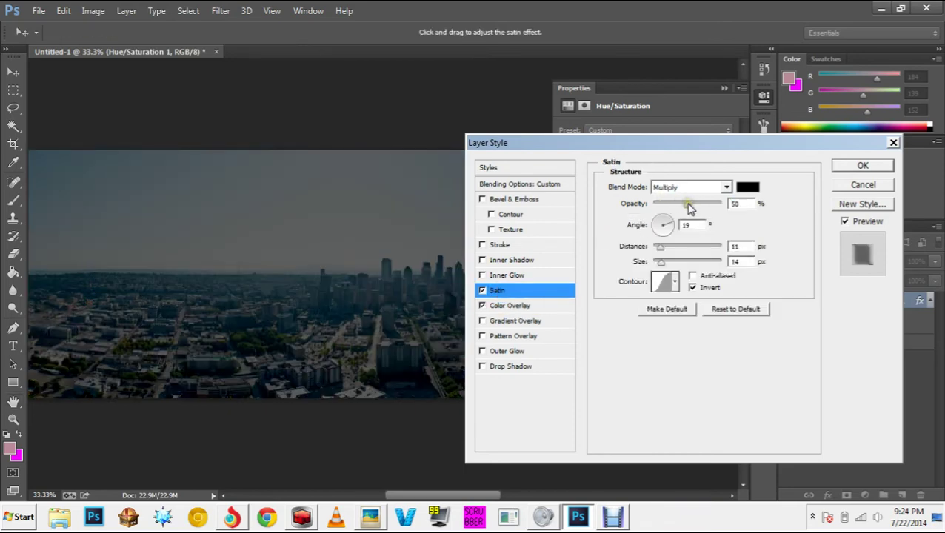
{"action": "left_click_drag", "start_coordinate": [687, 205], "coordinate": [729, 205]}
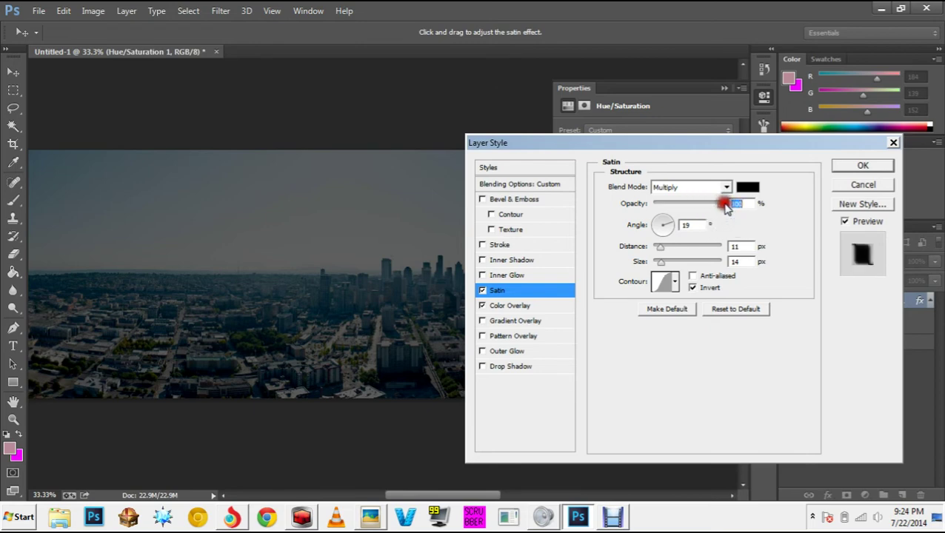
{"action": "left_click", "coordinate": [706, 191]}
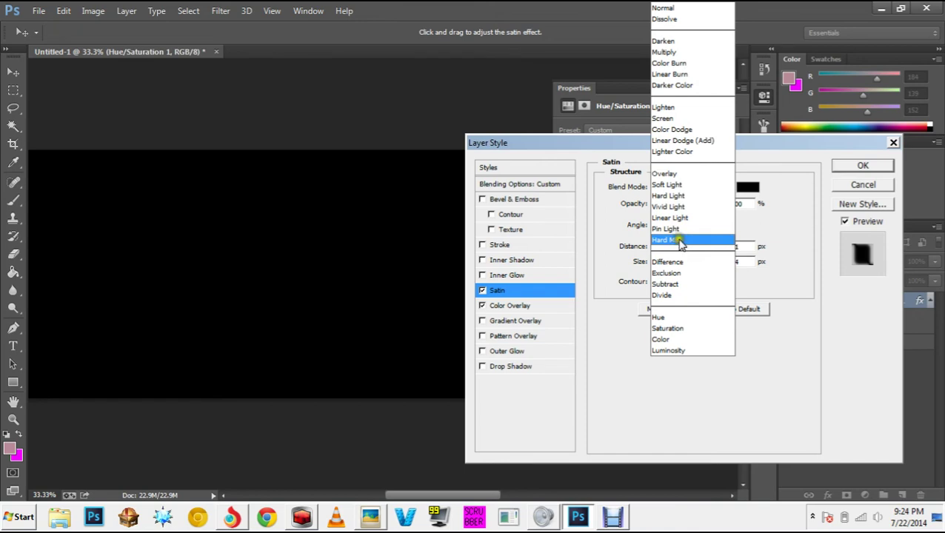
{"action": "left_click", "coordinate": [688, 130]}
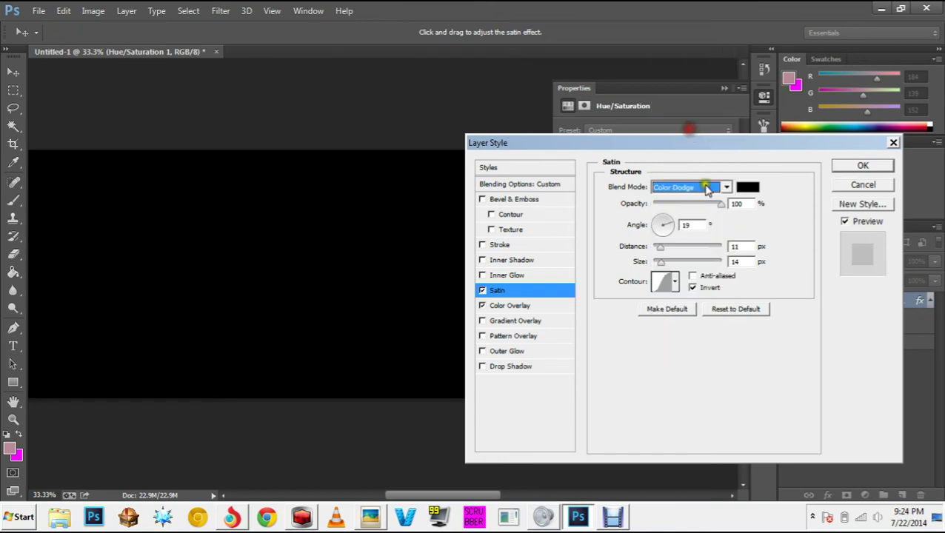
{"action": "left_click", "coordinate": [701, 191]}
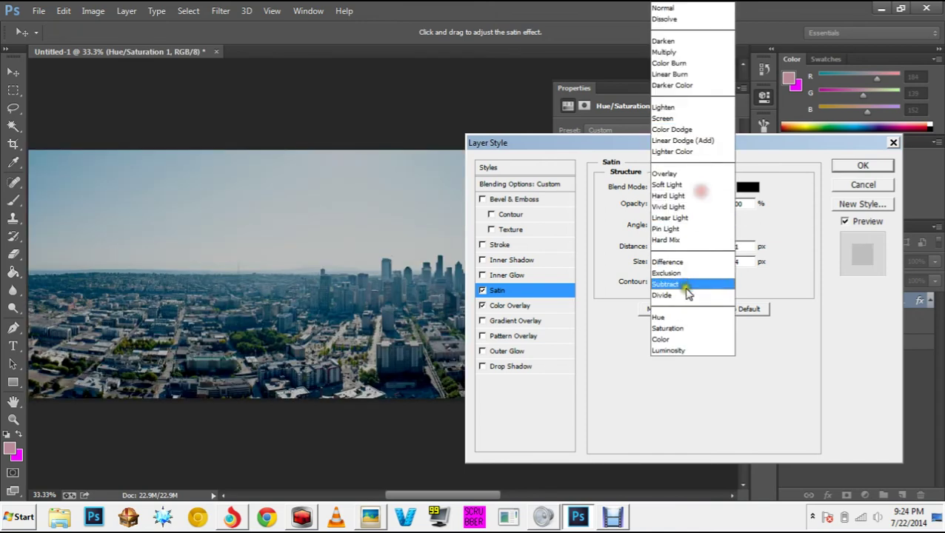
{"action": "left_click", "coordinate": [691, 291]}
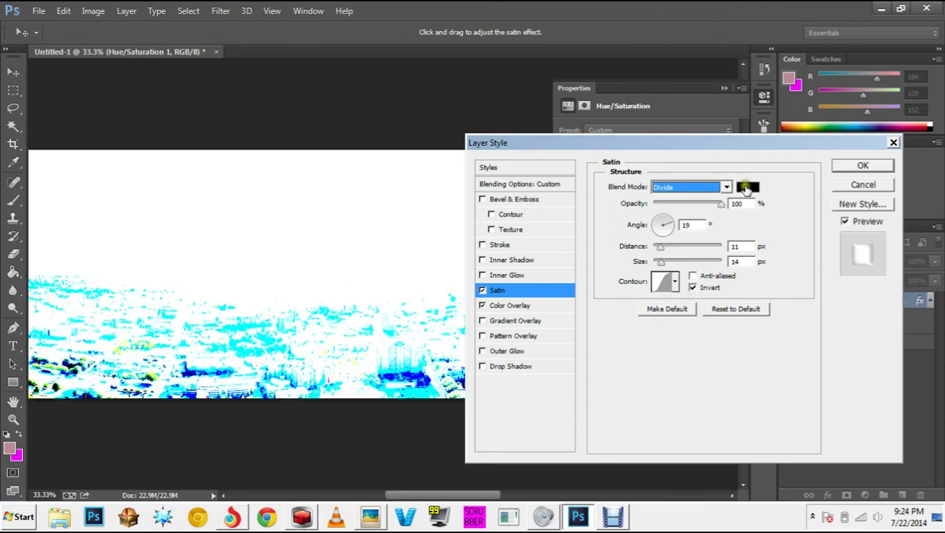
Change the Satin colour to light grey b6b6b6 and apply the layer style.
{"action": "left_click", "coordinate": [746, 188]}
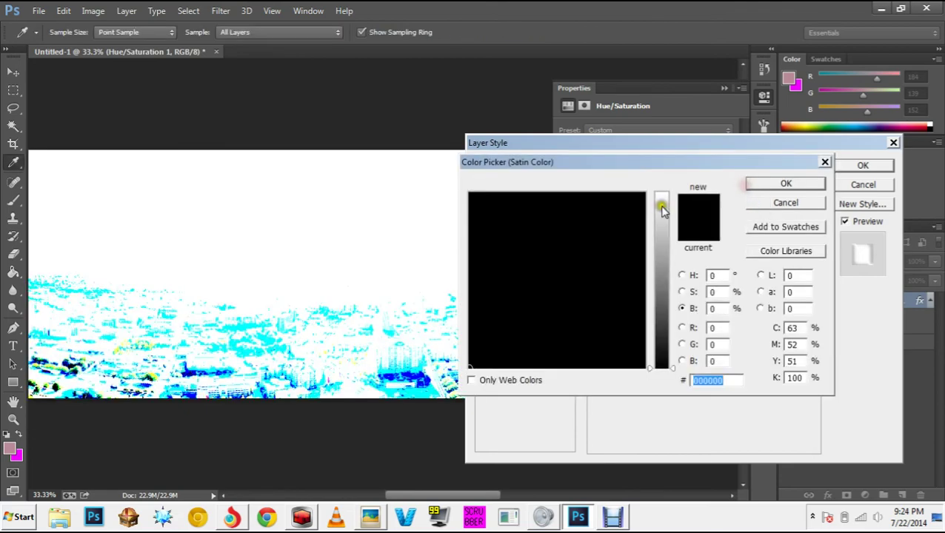
{"action": "left_click_drag", "start_coordinate": [658, 318], "coordinate": [662, 267]}
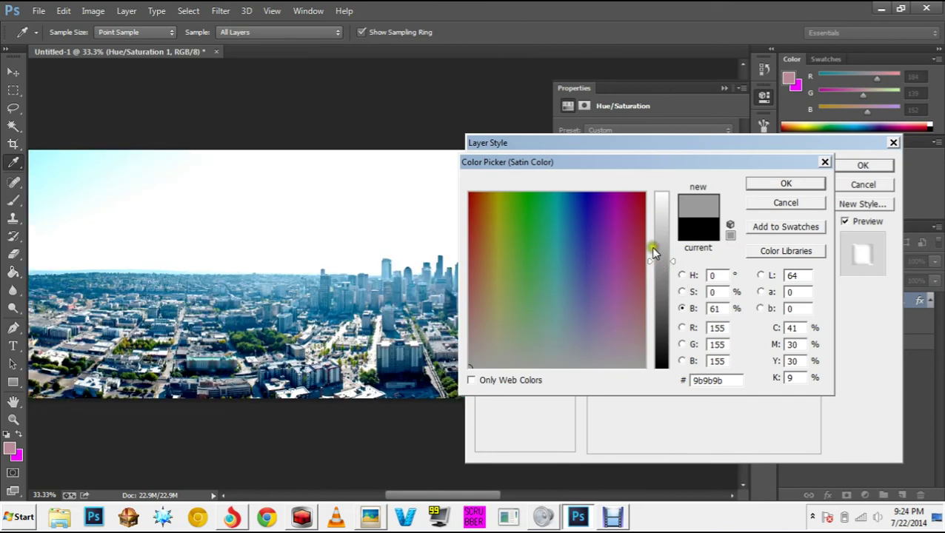
{"action": "left_click_drag", "start_coordinate": [651, 247], "coordinate": [664, 243]}
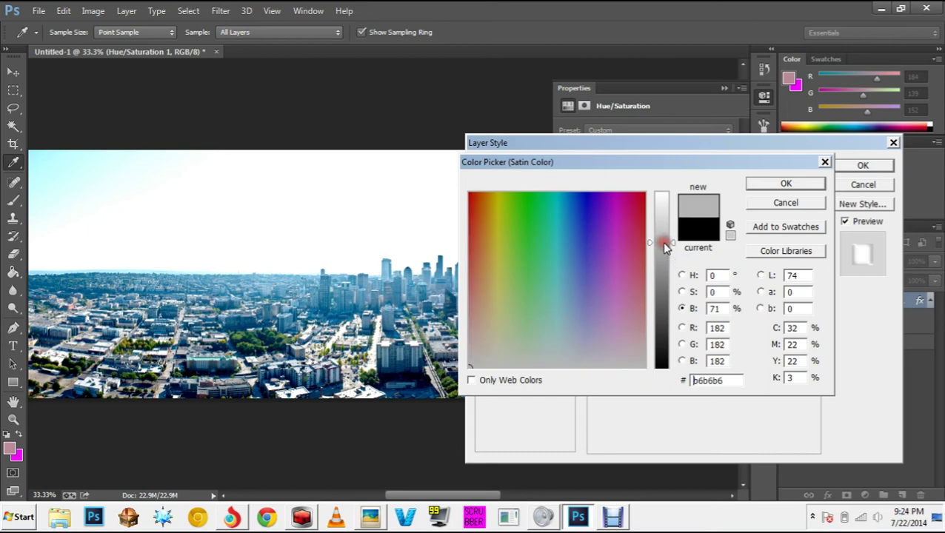
{"action": "left_click", "coordinate": [807, 183]}
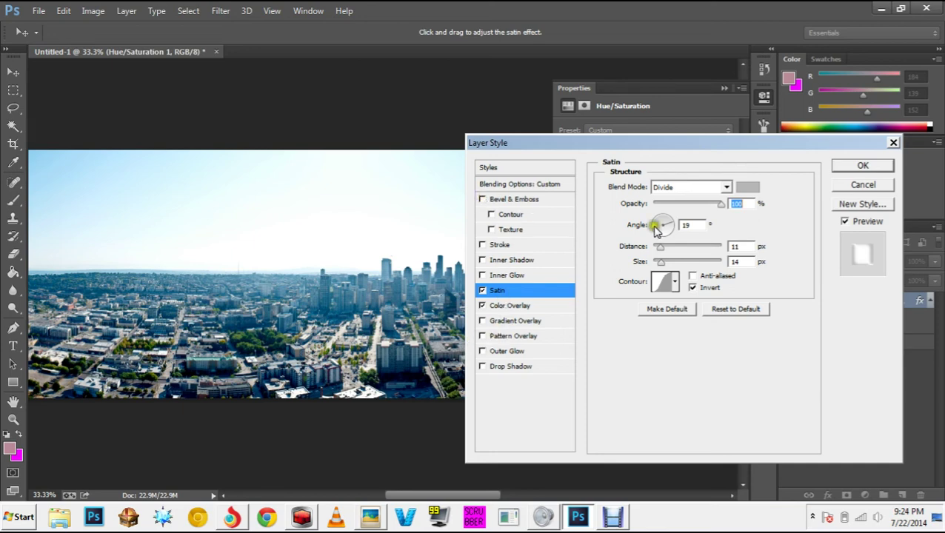
{"action": "left_click", "coordinate": [848, 165]}
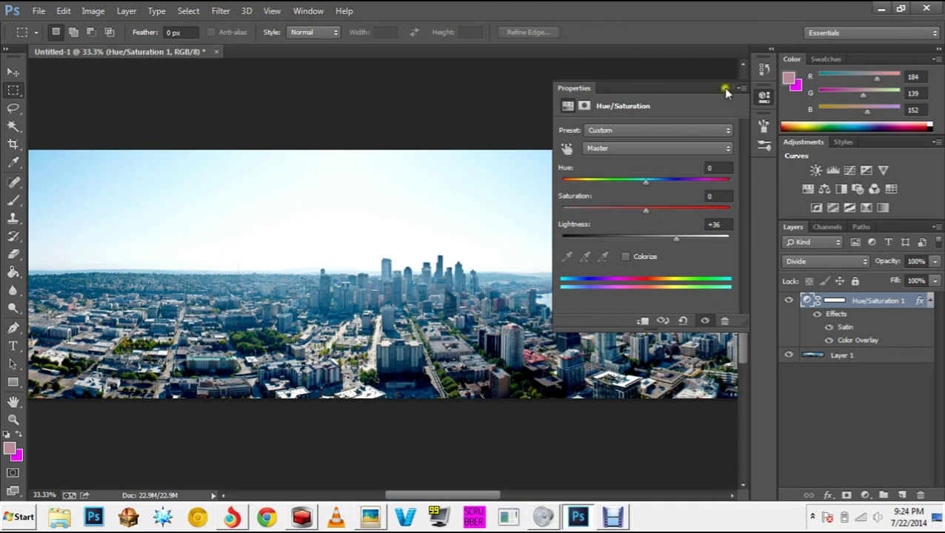
Collapse the Properties panel and check the Hue/Saturation 1 layer's options without changes.
{"action": "left_click", "coordinate": [725, 89]}
{"action": "left_click", "coordinate": [870, 302]}
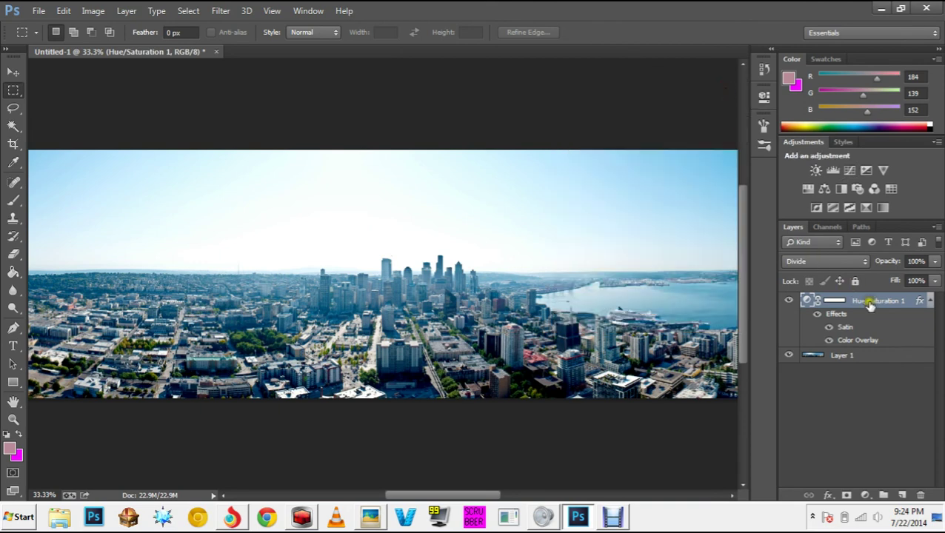
{"action": "right_click", "coordinate": [872, 304]}
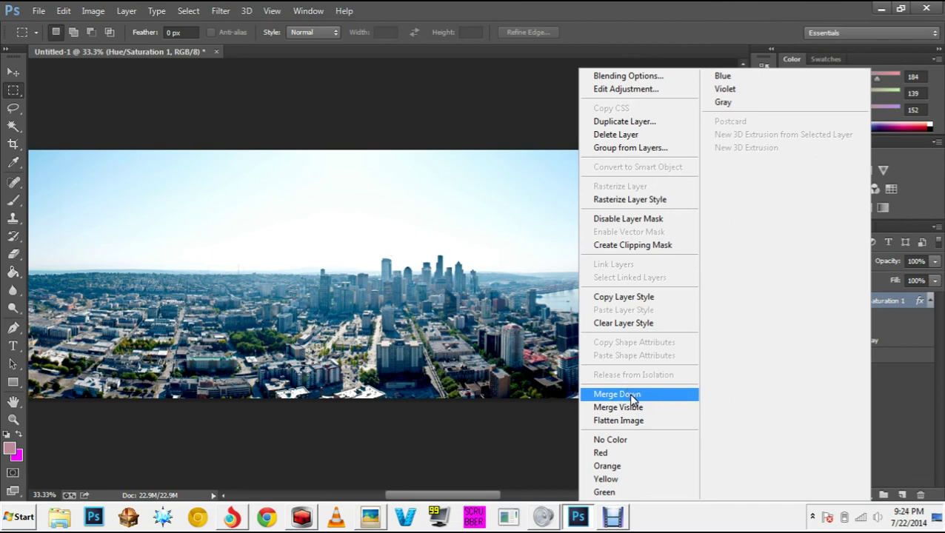
{"action": "left_click", "coordinate": [883, 302]}
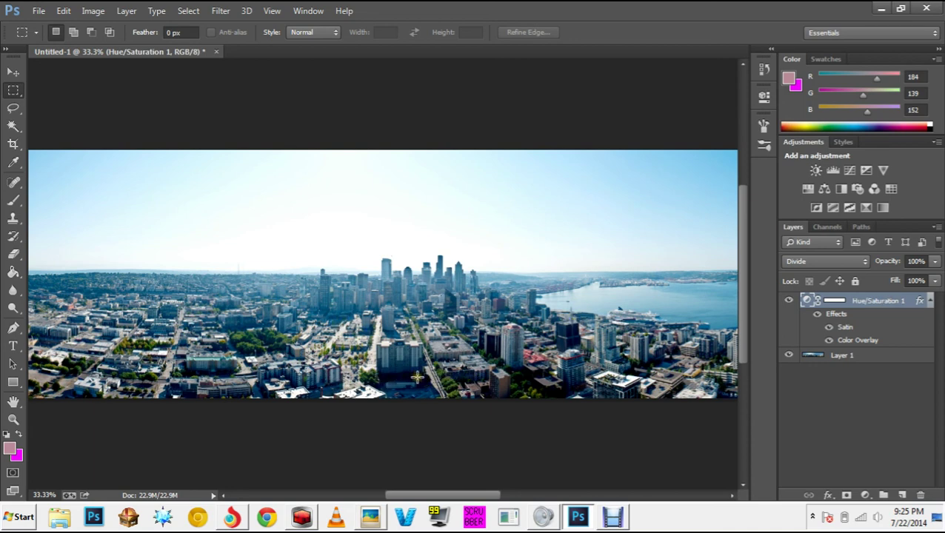
Apply Merge Down from the Hue/Saturation 1 layer's context menu to combine it into Layer 1.
{"action": "right_click", "coordinate": [868, 299]}
{"action": "left_click", "coordinate": [625, 396]}
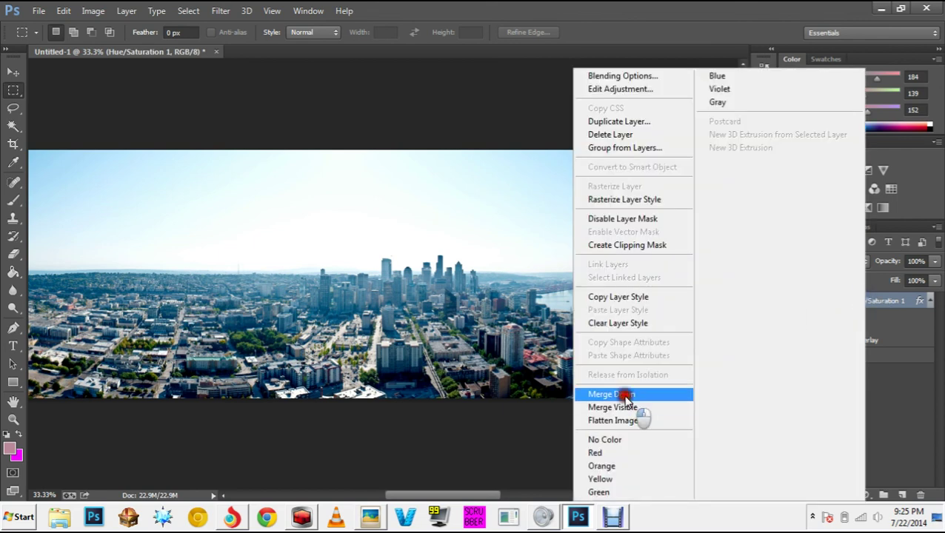